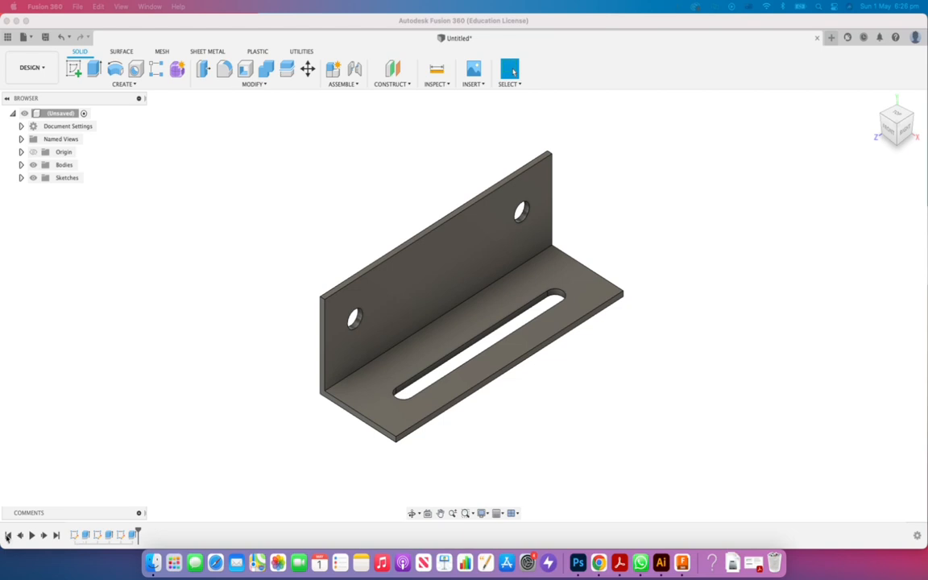
Roll the design history back to the beginning and advance it to the first sketch
{"action": "left_click", "coordinate": [8, 536]}
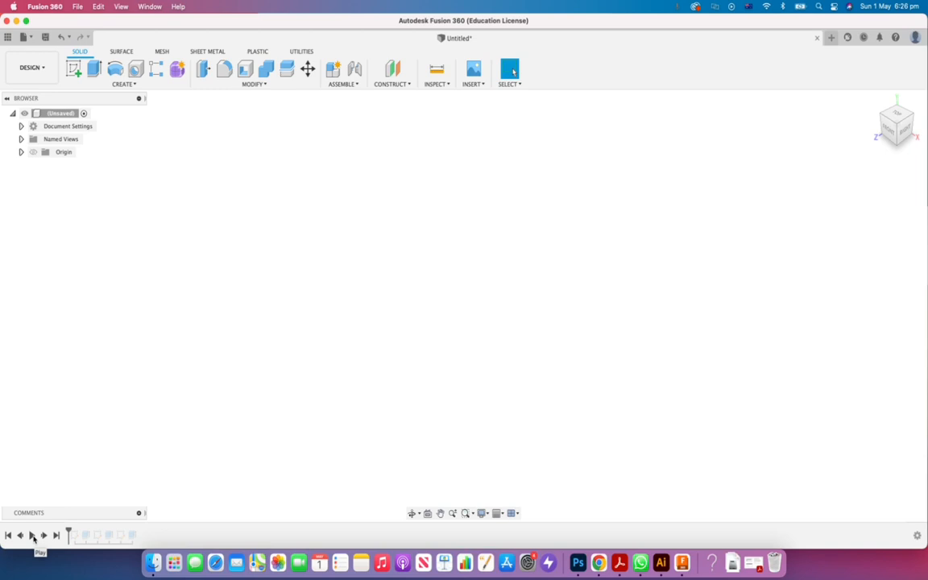
{"action": "left_click", "coordinate": [32, 536]}
{"action": "left_click", "coordinate": [44, 536]}
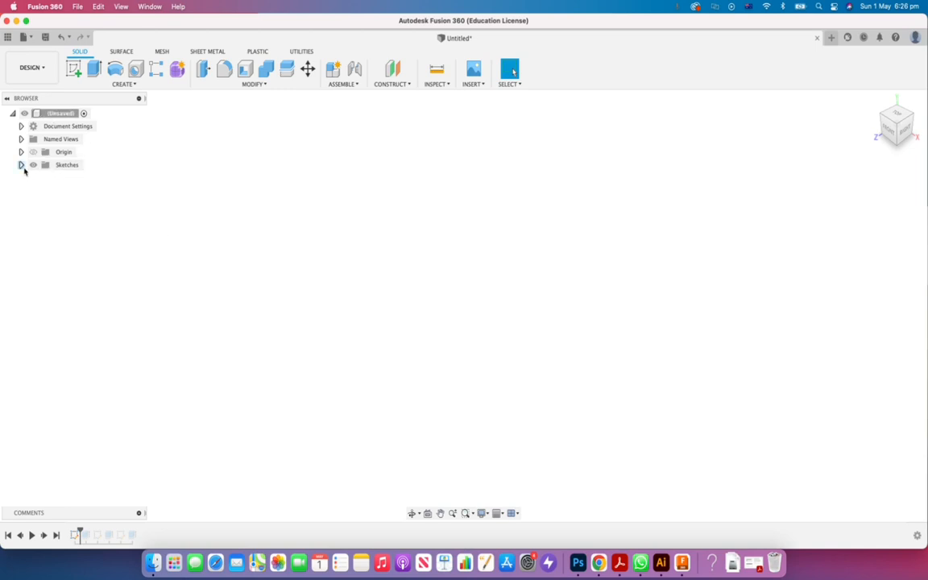
List the sketches, preview all three in the model, and leave only Sketch1 shown
{"action": "left_click", "coordinate": [21, 165]}
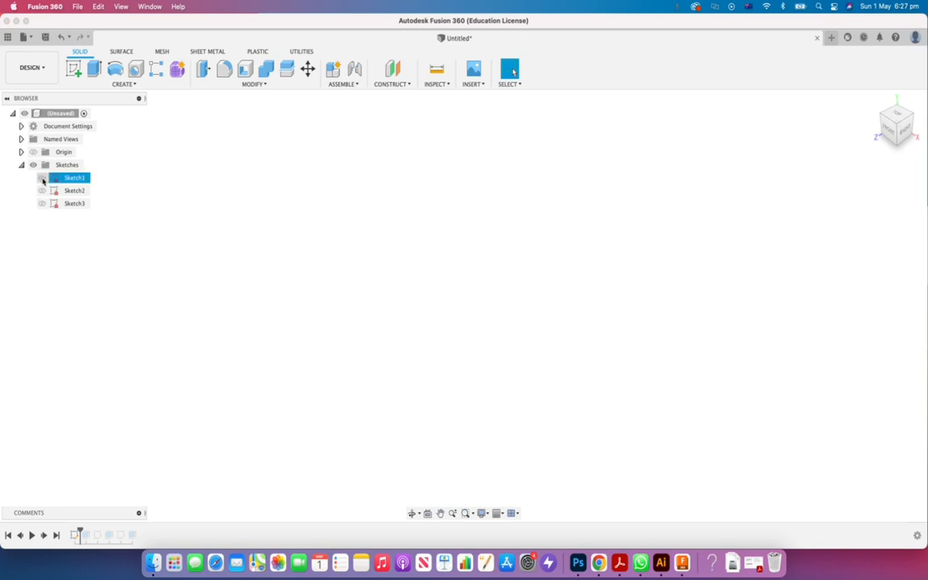
{"action": "left_click", "coordinate": [42, 178]}
{"action": "left_click", "coordinate": [41, 191]}
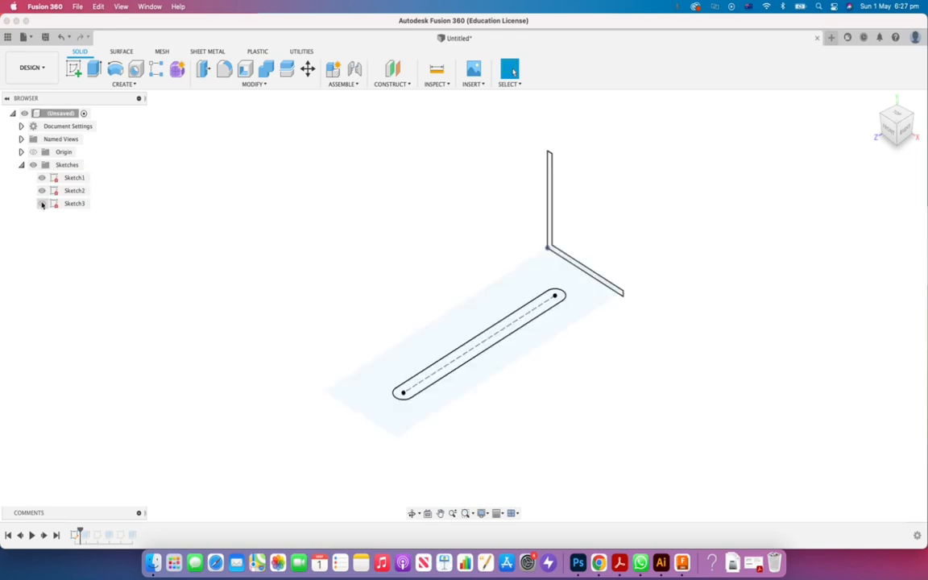
{"action": "left_click", "coordinate": [42, 203]}
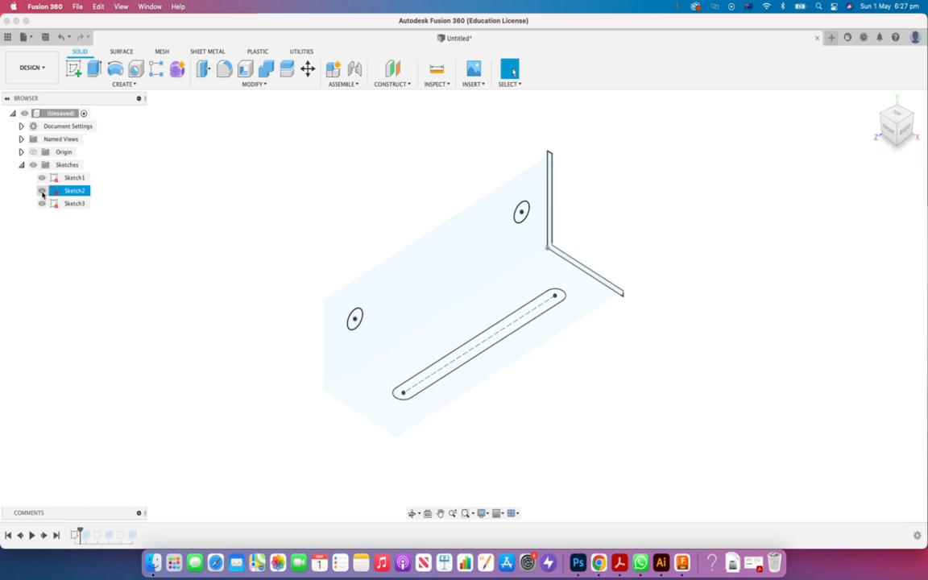
{"action": "left_click", "coordinate": [42, 191]}
{"action": "left_click", "coordinate": [42, 203]}
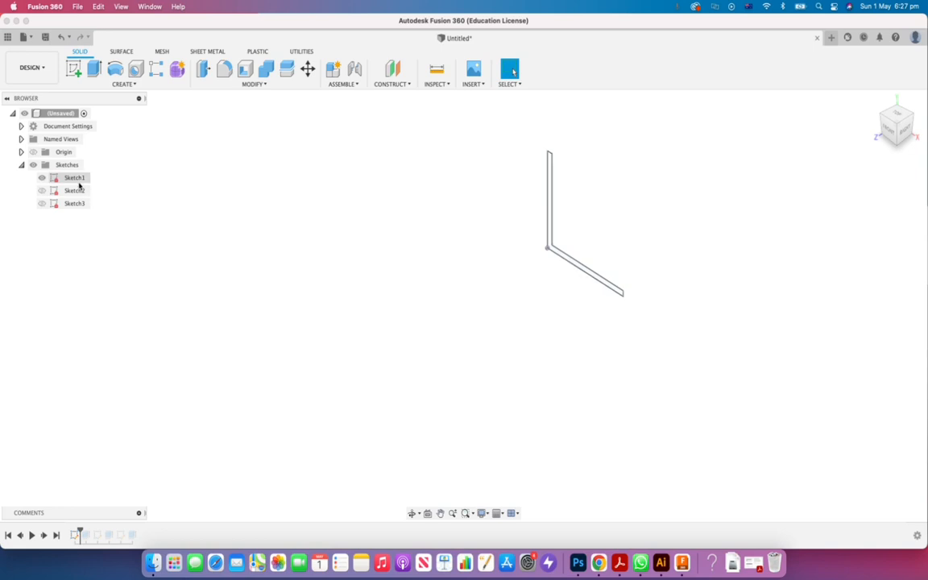
Rename Sketch1, the L-shaped profile, as Angle and exit sketch editing
{"action": "double_click", "coordinate": [75, 178]}
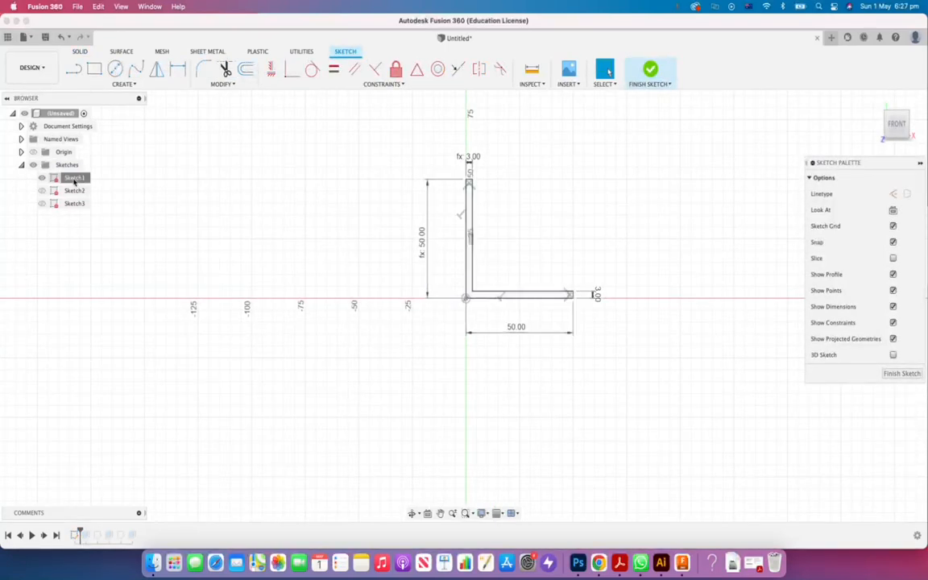
{"action": "left_click", "coordinate": [75, 178]}
{"action": "left_click", "coordinate": [75, 178]}
{"action": "key", "text": "BackSpace"}
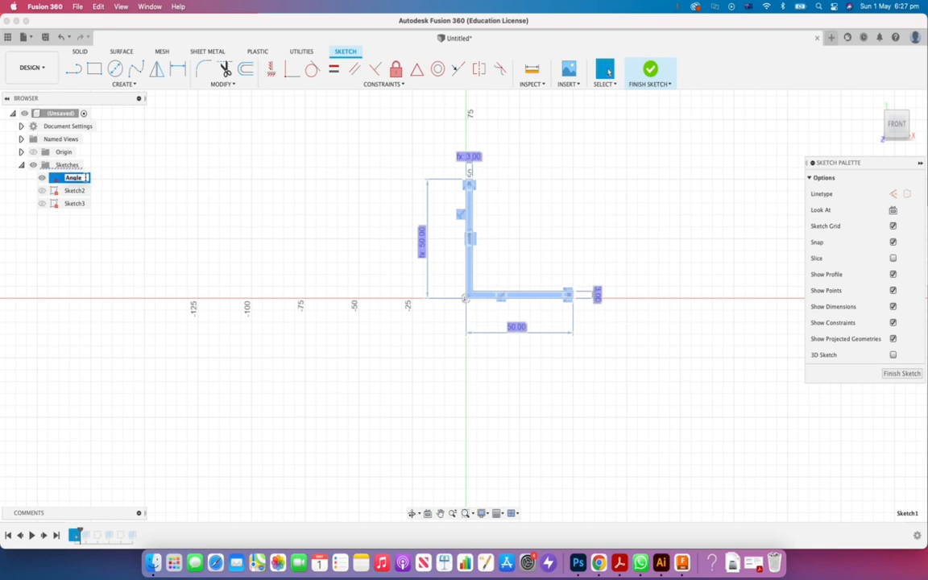
{"action": "key", "text": "Return"}
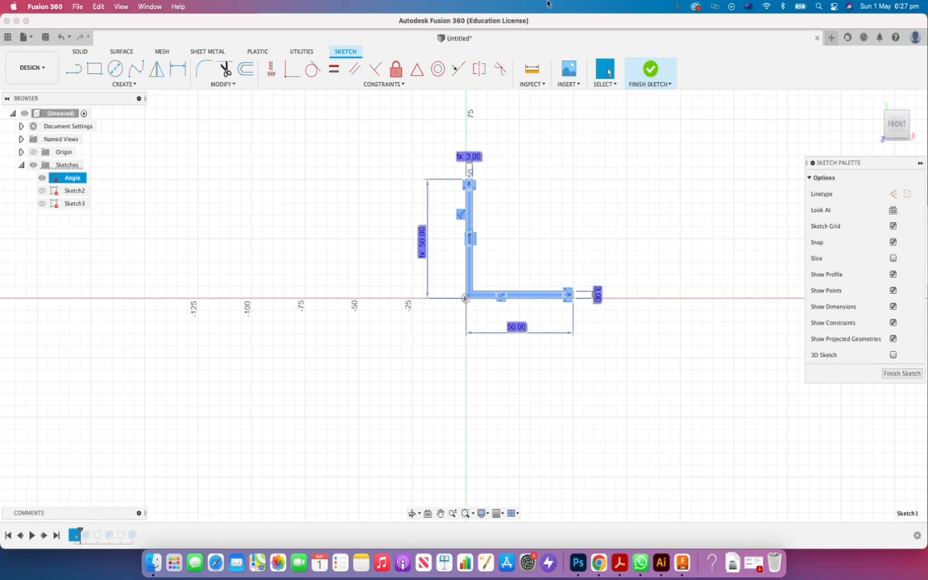
{"action": "left_click", "coordinate": [641, 69]}
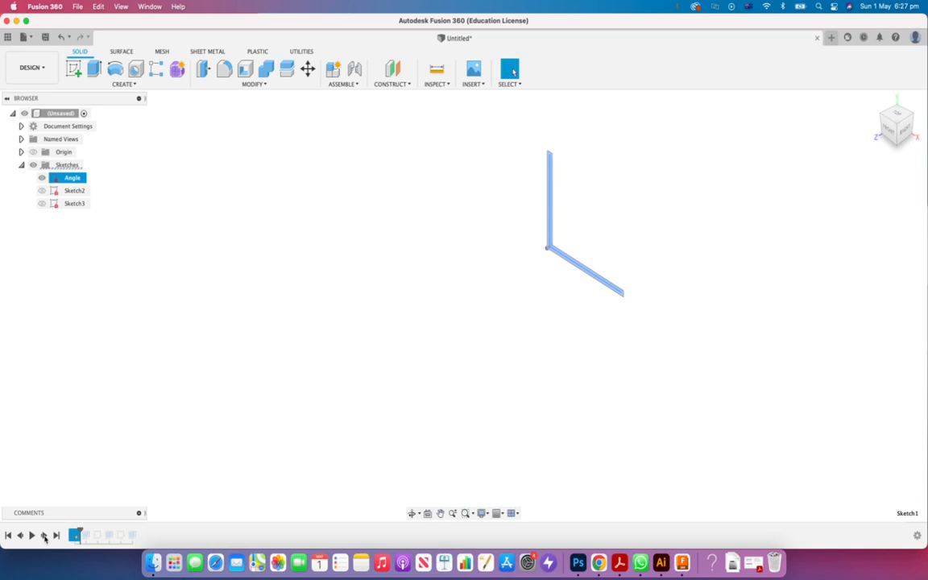
Advance the design history through the base extrusion and the slot cut, with Sketch2 shown
{"action": "left_click", "coordinate": [43, 536]}
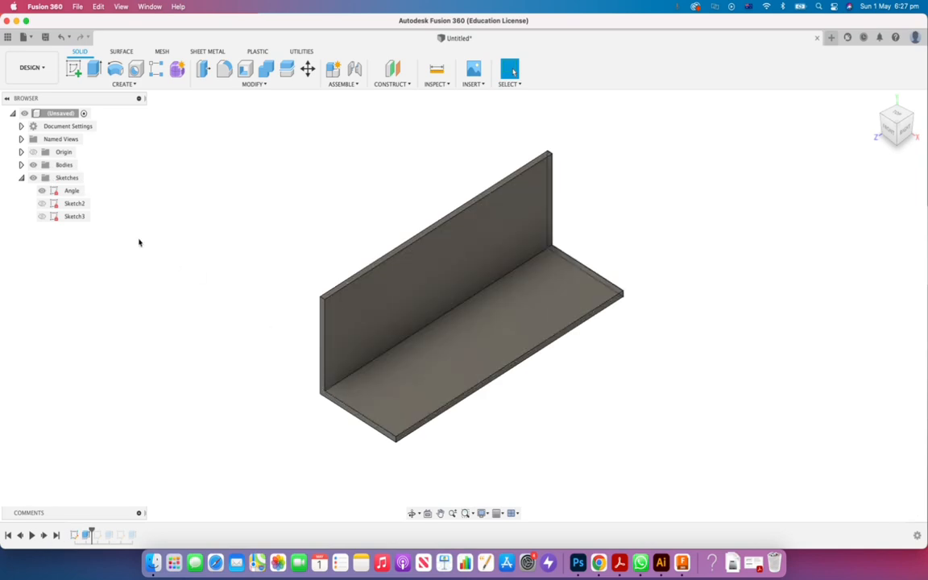
{"action": "left_click", "coordinate": [44, 204]}
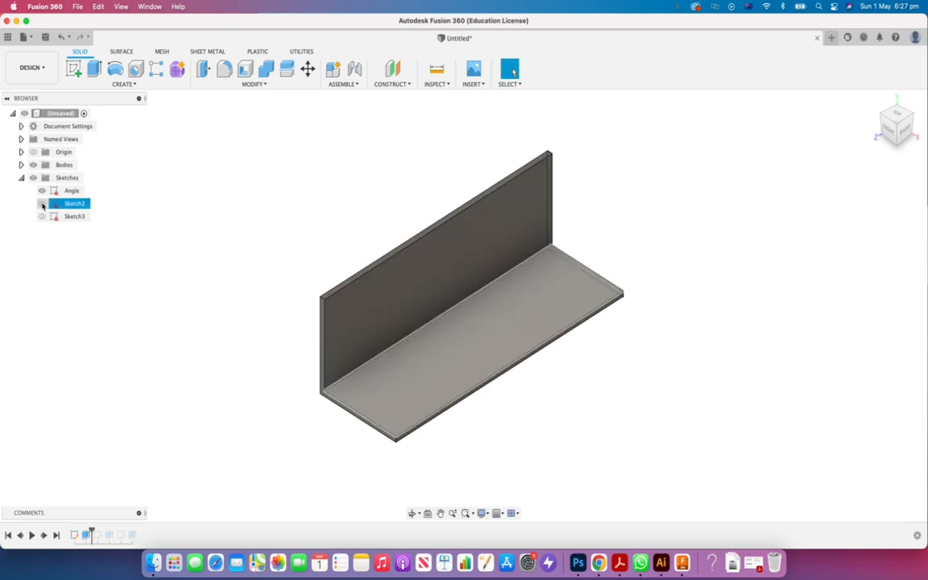
{"action": "left_click", "coordinate": [42, 204]}
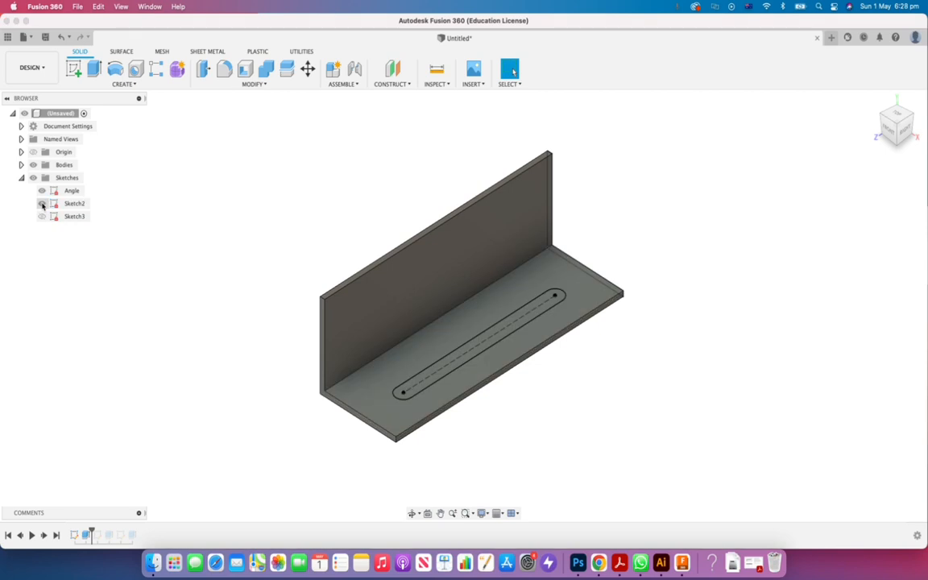
{"action": "left_click", "coordinate": [44, 536]}
{"action": "left_click", "coordinate": [45, 535]}
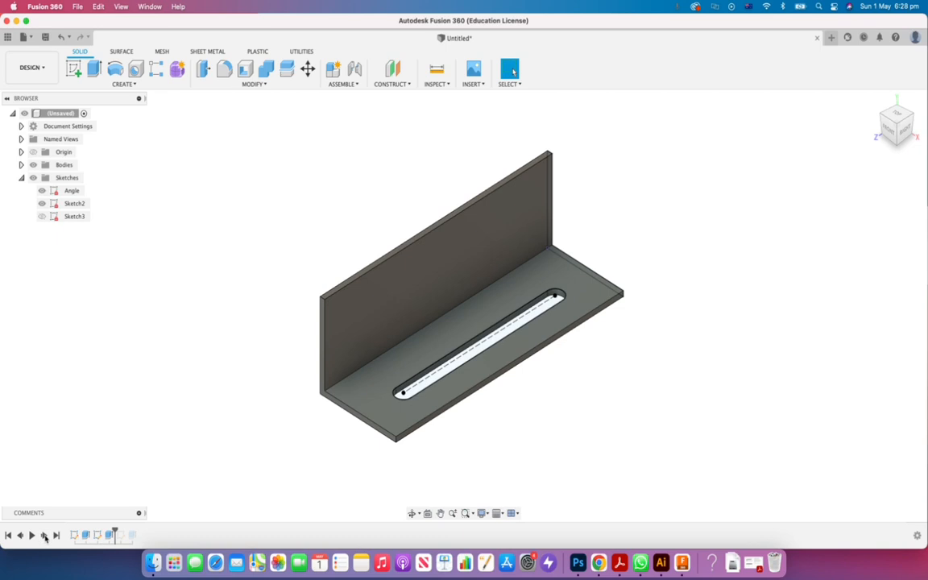
Rename Sketch2, which holds the slot profile, as Slot
{"action": "left_click", "coordinate": [80, 203]}
{"action": "right_click", "coordinate": [80, 205]}
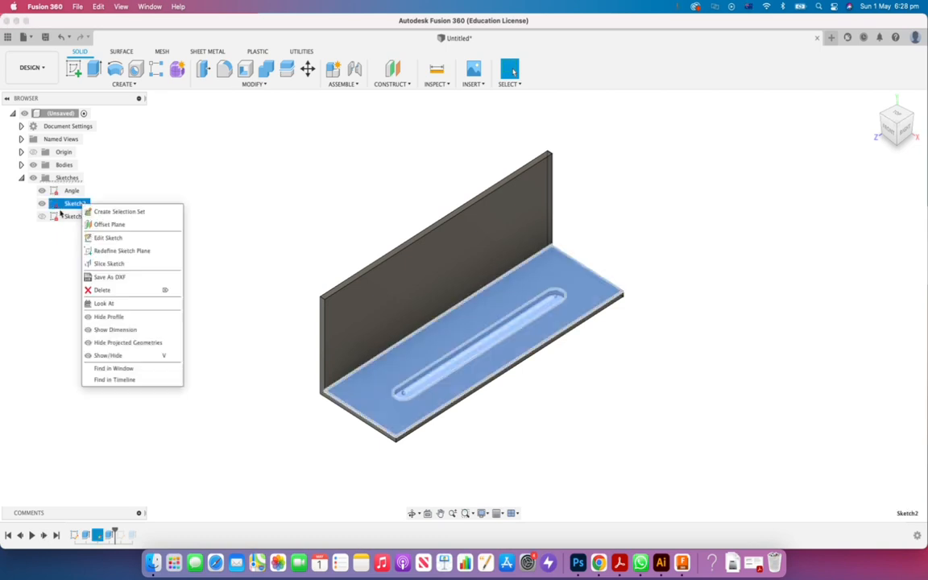
{"action": "double_click", "coordinate": [73, 204]}
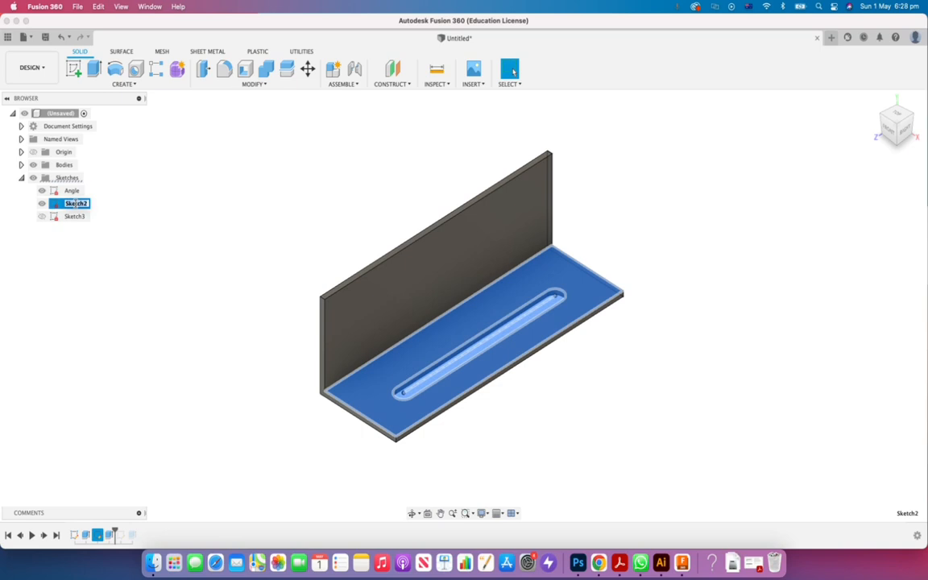
{"action": "type", "text": "Slot"}
{"action": "key", "text": "Return"}
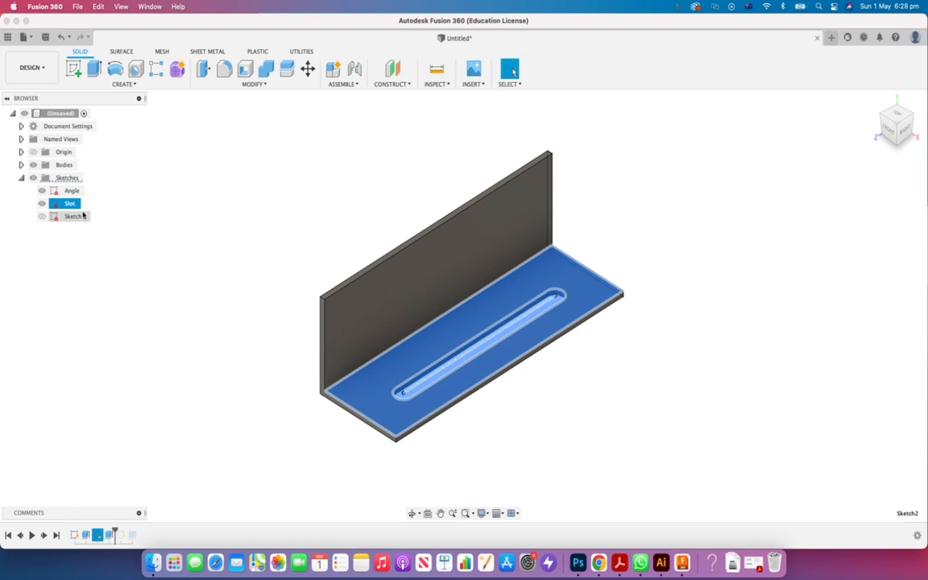
Show Sketch3 and advance the design history through the hole sketch and its cut
{"action": "left_click", "coordinate": [42, 215]}
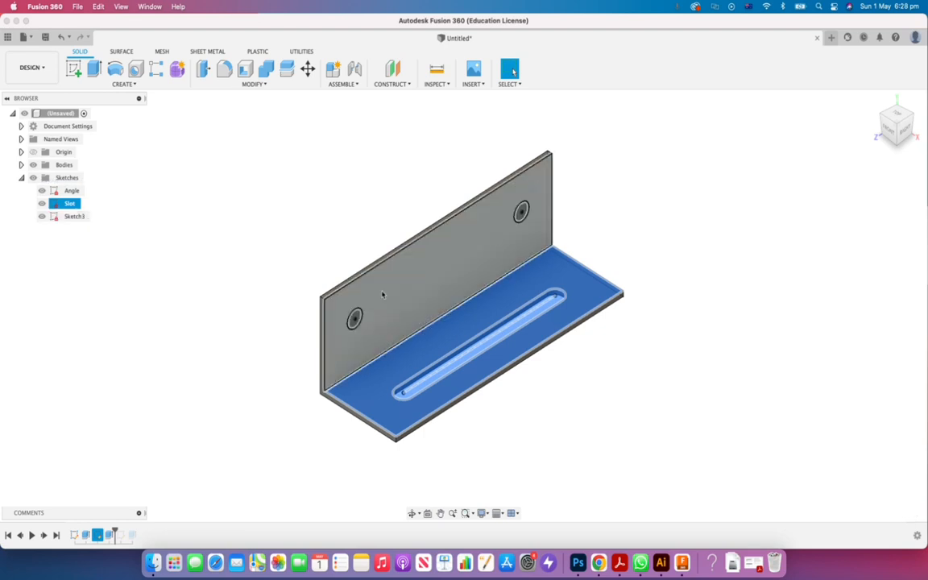
{"action": "left_click", "coordinate": [44, 535]}
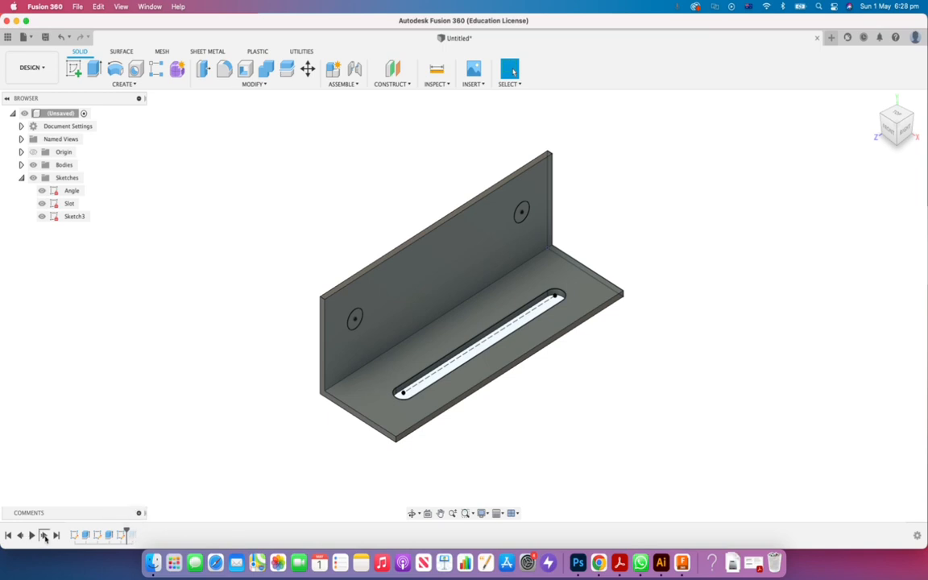
{"action": "left_click", "coordinate": [44, 535]}
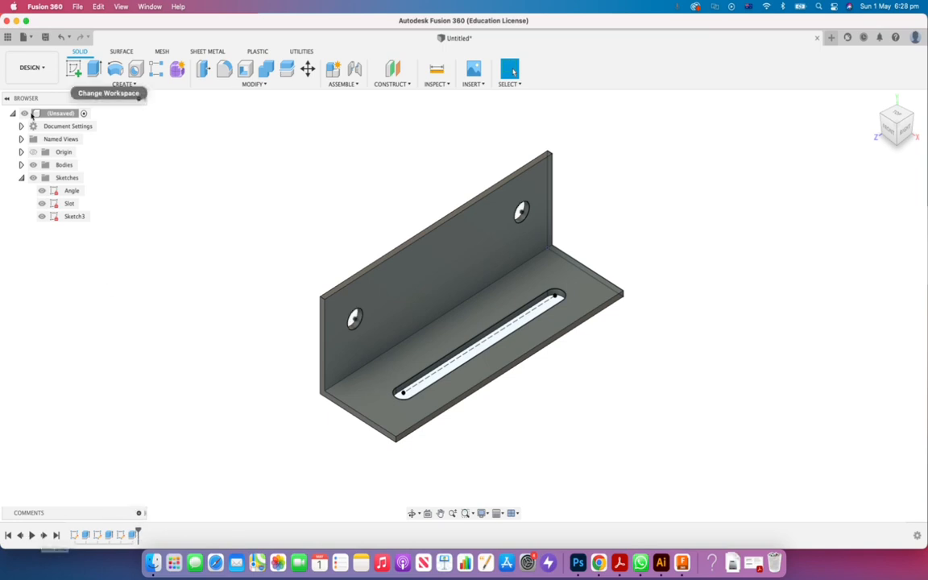
Rename Sketch3, which holds the two circles on the upright flange, as Mounting Holes
{"action": "double_click", "coordinate": [73, 217]}
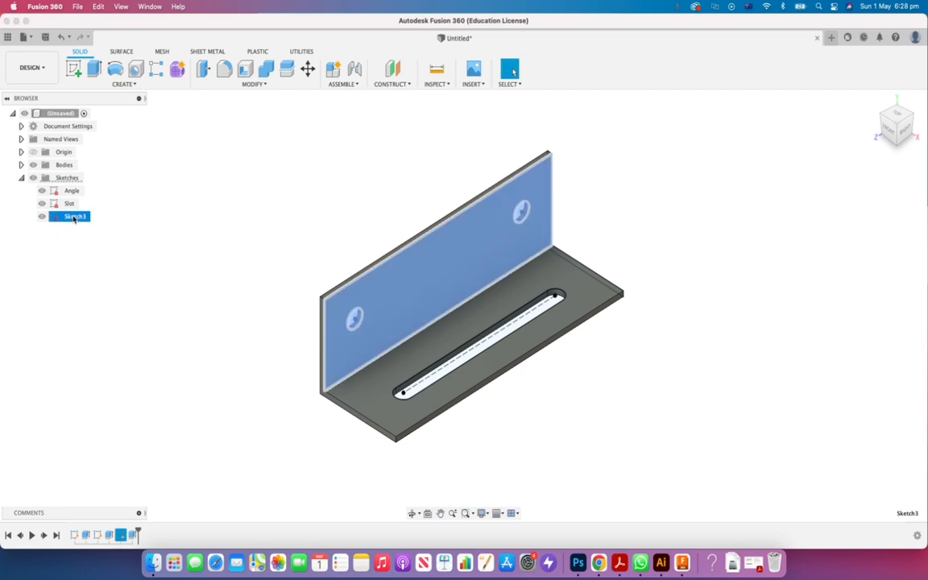
{"action": "key", "text": "BackSpace"}
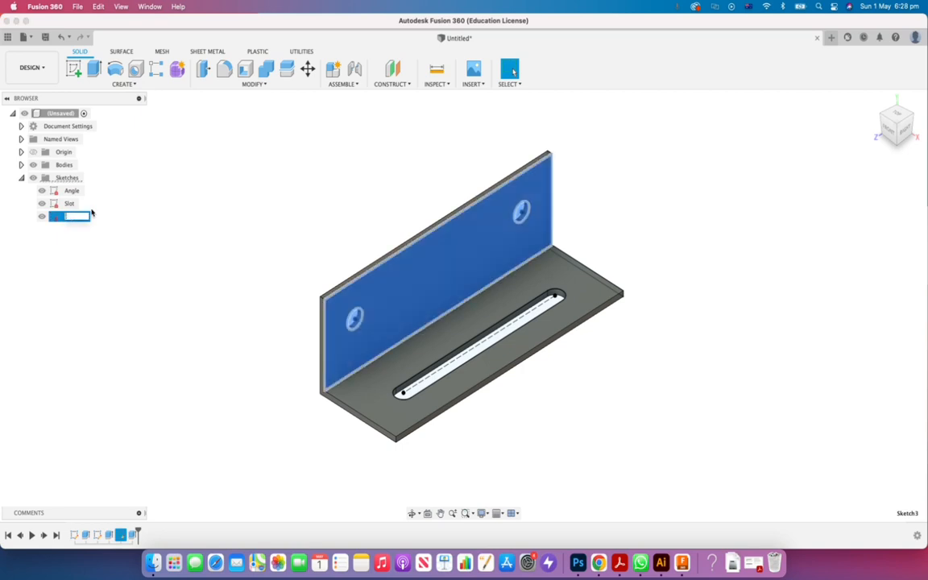
{"action": "type", "text": "Mounting Holes"}
{"action": "key", "text": "Return"}
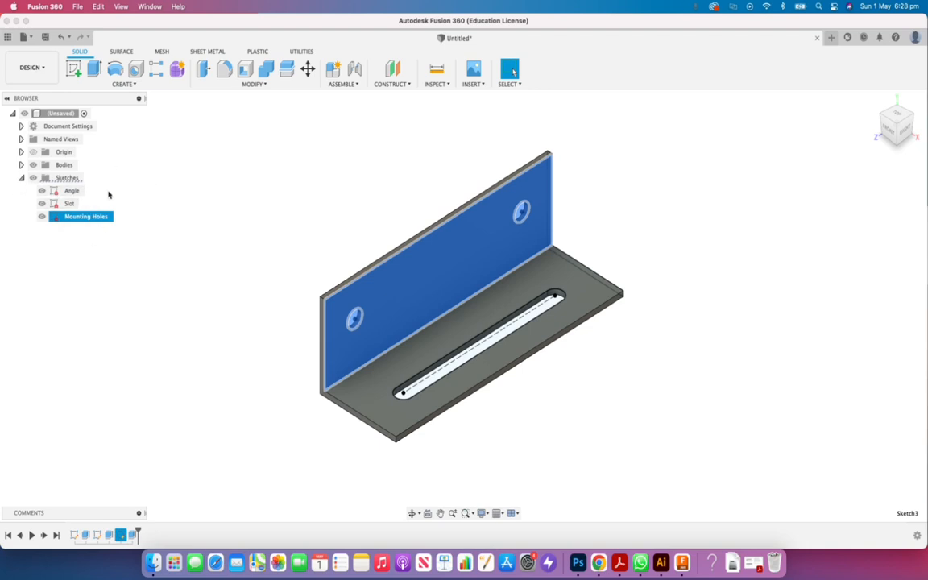
{"action": "left_click", "coordinate": [164, 165]}
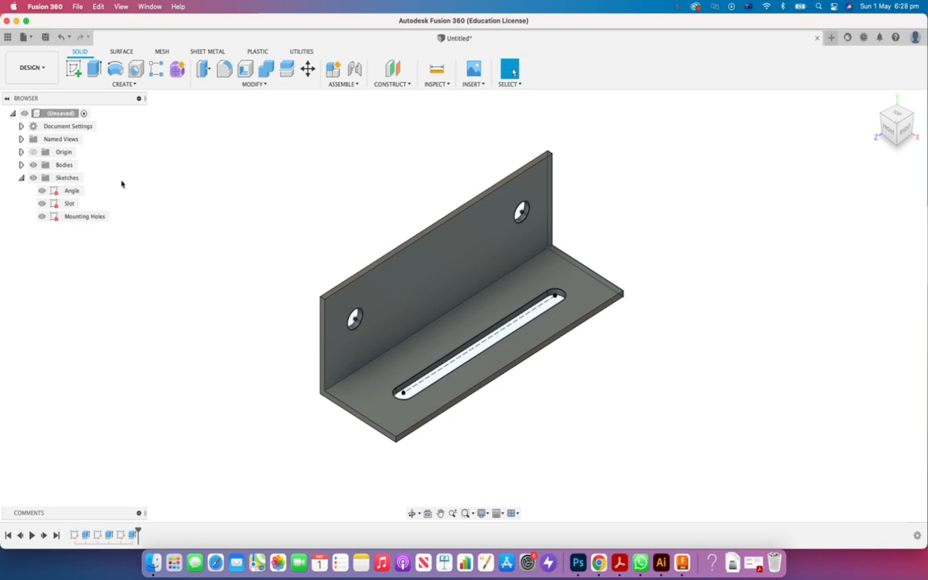
Edit the Mounting Holes sketch to set the driving hole diameter to 13 mm, and finish the sketch
{"action": "right_click", "coordinate": [72, 218]}
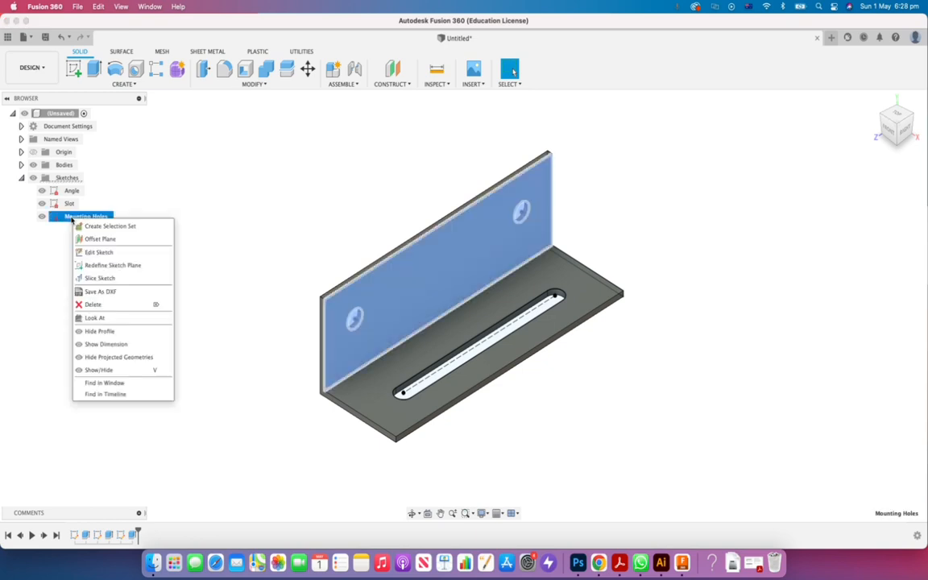
{"action": "left_click", "coordinate": [98, 252]}
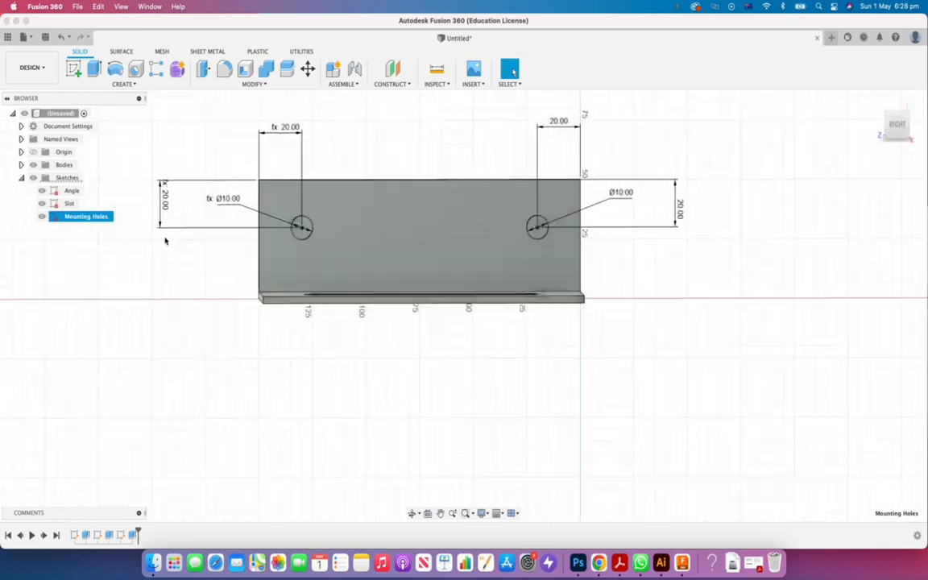
{"action": "double_click", "coordinate": [621, 196]}
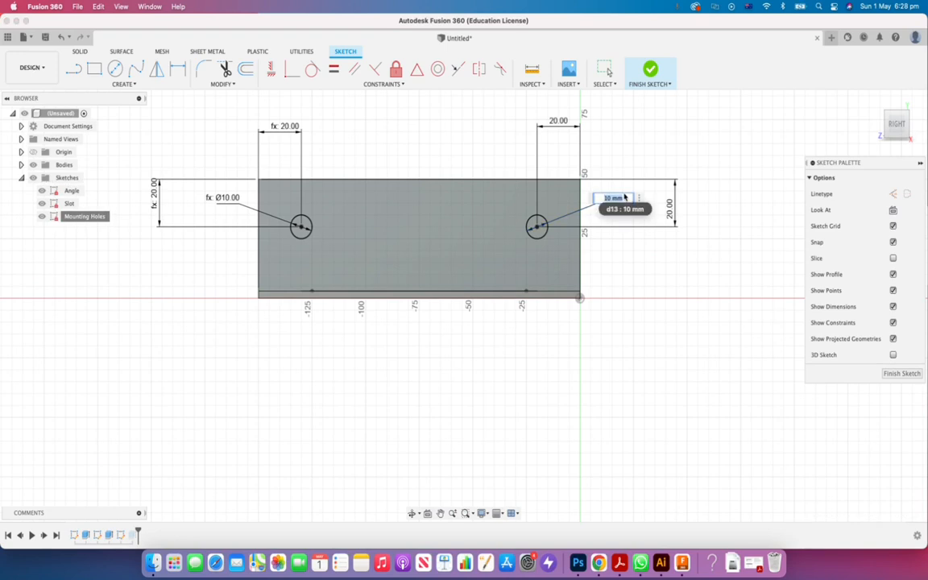
{"action": "type", "text": "13"}
{"action": "key", "text": "Return"}
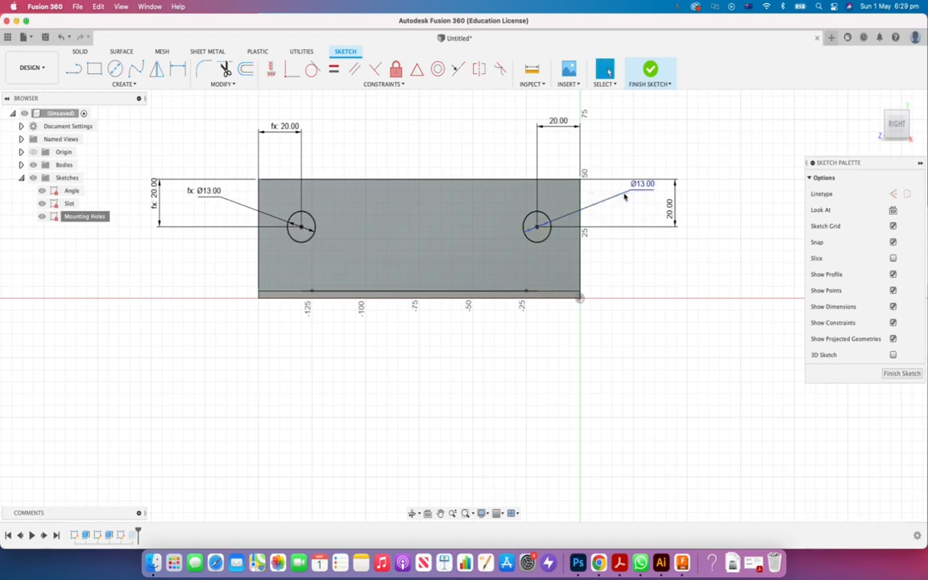
{"action": "left_click", "coordinate": [651, 71]}
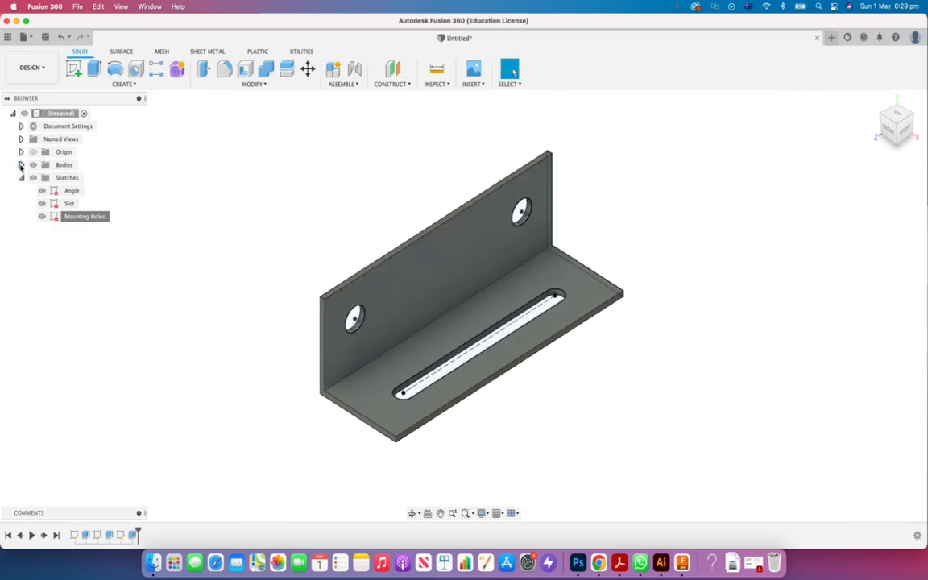
Expand the bodies list, set the flange thickness in the Angle sketch to 5 mm, and finish the sketch
{"action": "left_click", "coordinate": [21, 164]}
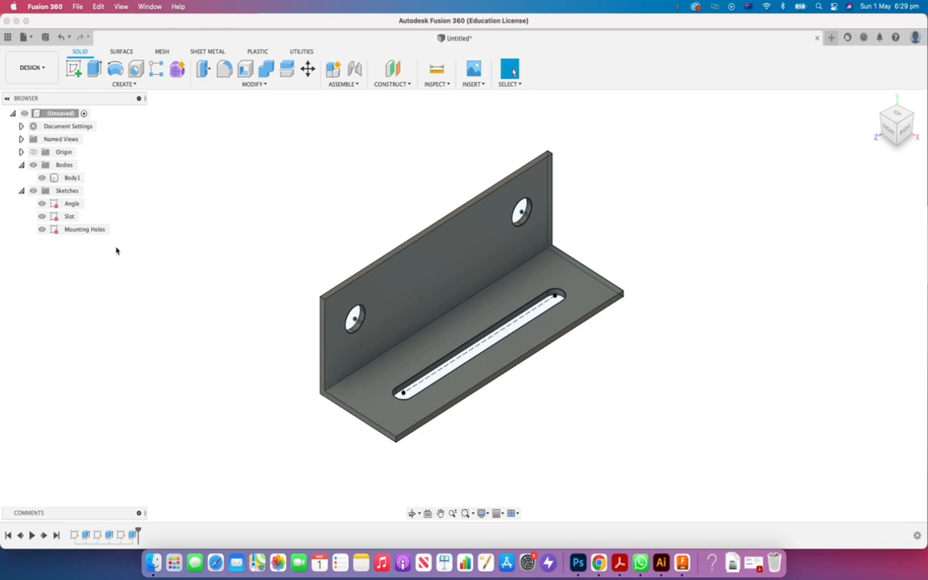
{"action": "right_click", "coordinate": [72, 204]}
{"action": "left_click", "coordinate": [95, 240]}
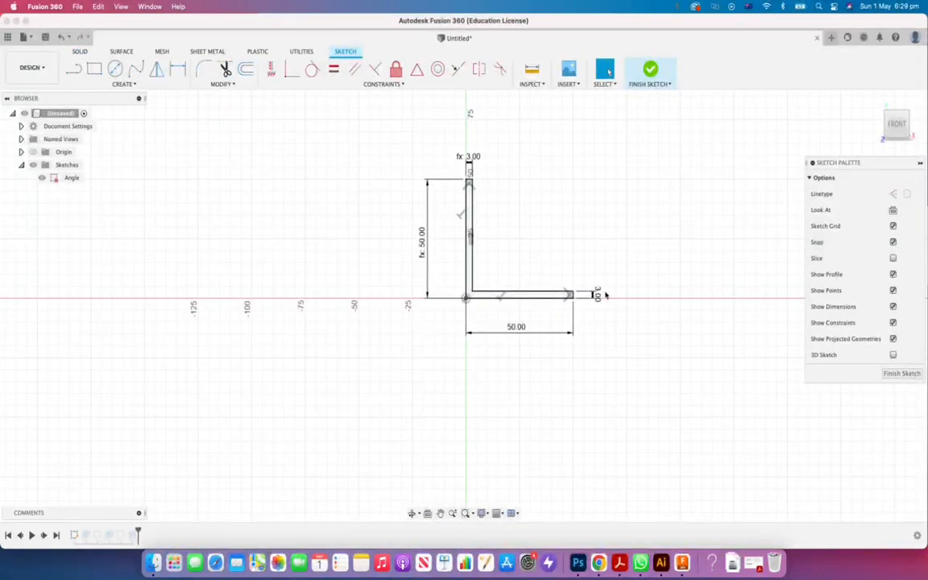
{"action": "double_click", "coordinate": [597, 294]}
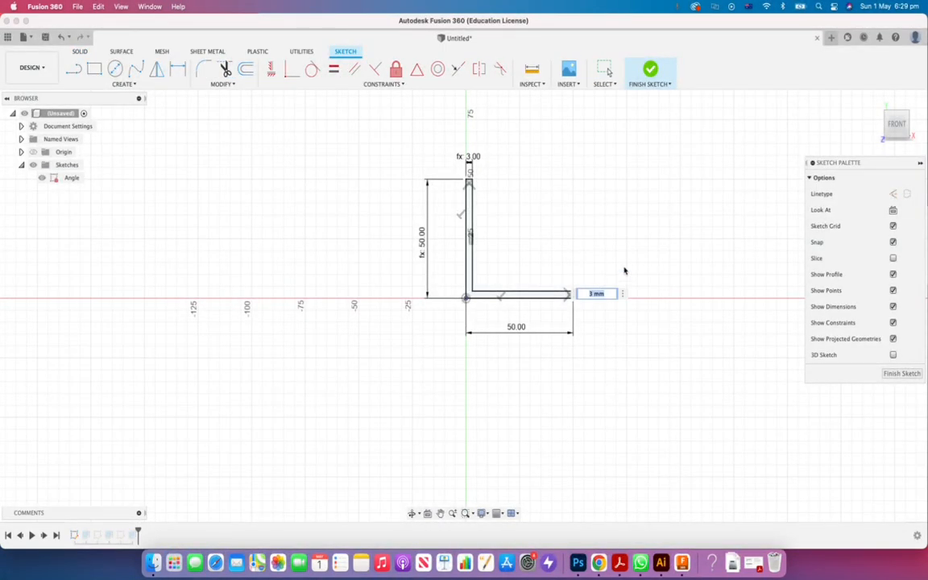
{"action": "key", "text": "BackSpace"}
{"action": "type", "text": "5"}
{"action": "key", "text": "Return"}
{"action": "left_click", "coordinate": [650, 74]}
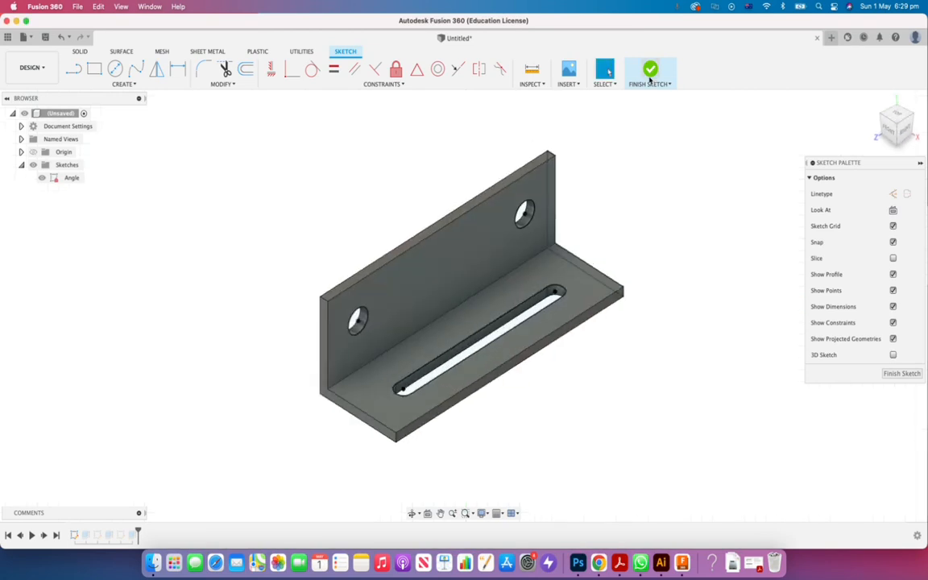
{"action": "left_click", "coordinate": [650, 78]}
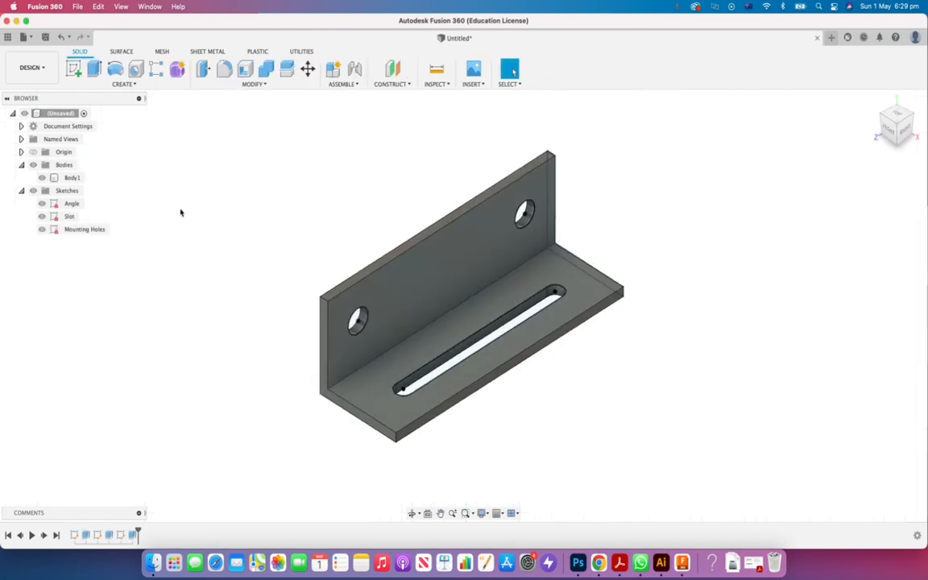
Hide the Angle, Slot and Mounting Holes sketches so only the bracket body is shown
{"action": "left_click", "coordinate": [42, 204]}
{"action": "left_click", "coordinate": [42, 217]}
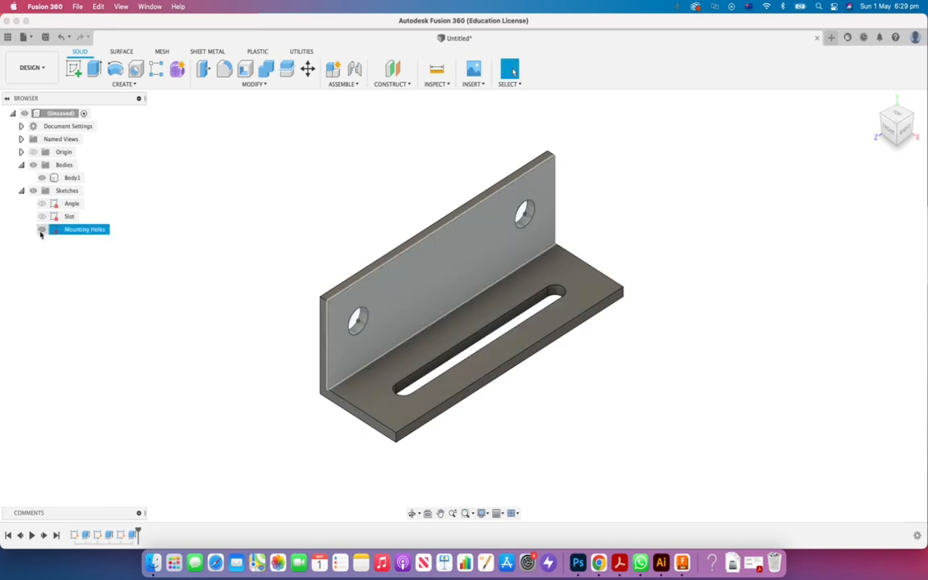
{"action": "left_click", "coordinate": [42, 230]}
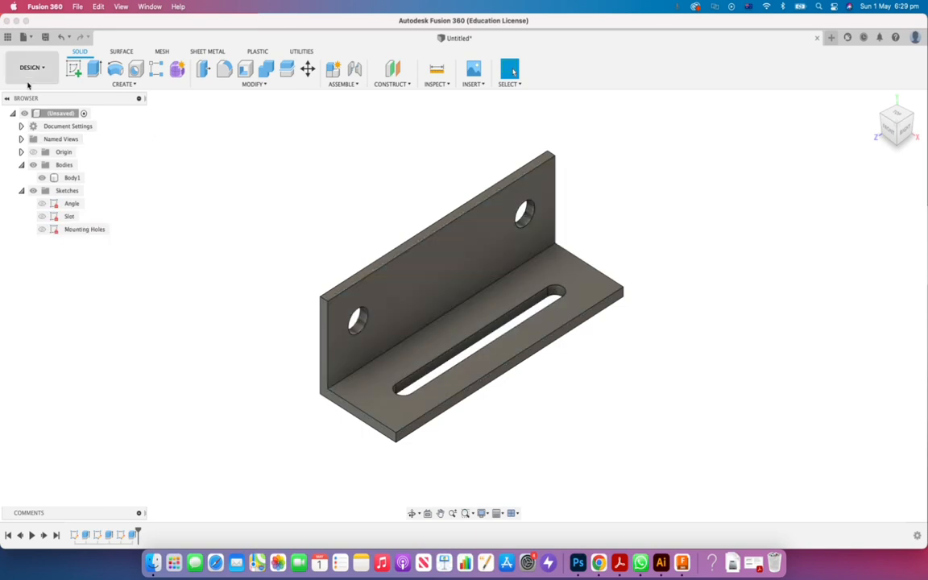